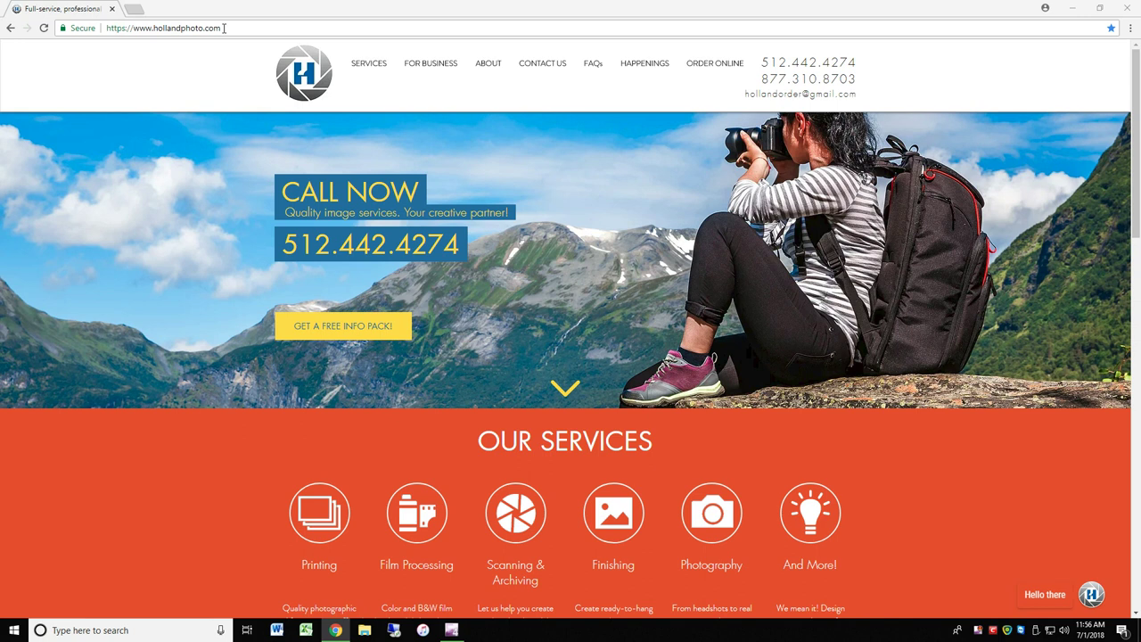
Go to the Prints page under ORDER ONLINE on the Holland Photo website.
{"action": "mouse_move", "coordinate": [719, 67]}
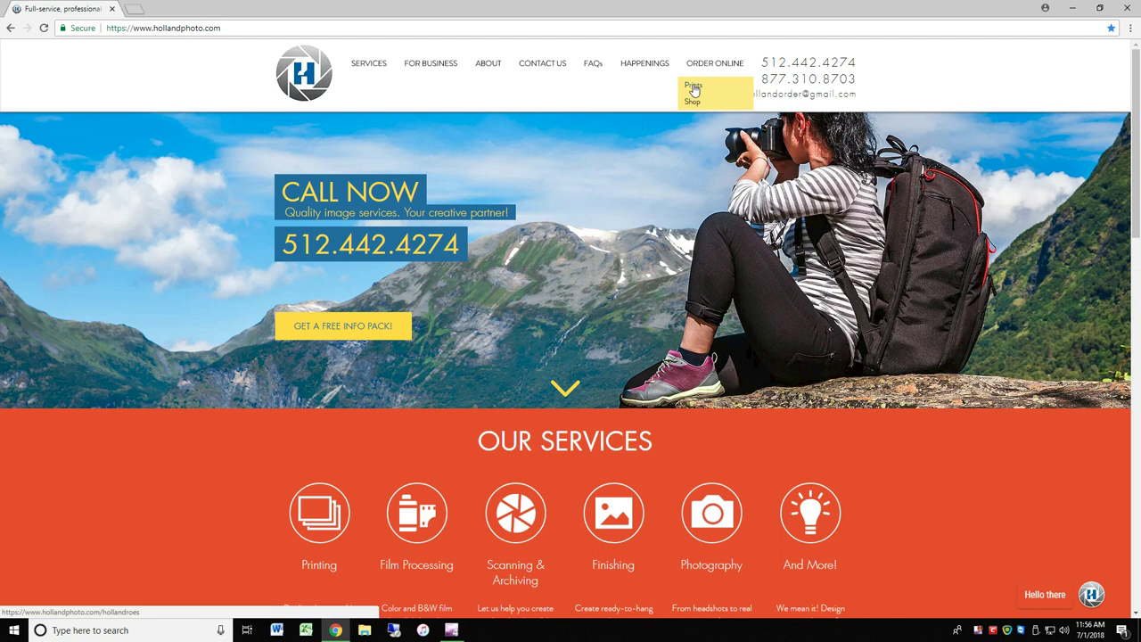
{"action": "left_click", "coordinate": [695, 90]}
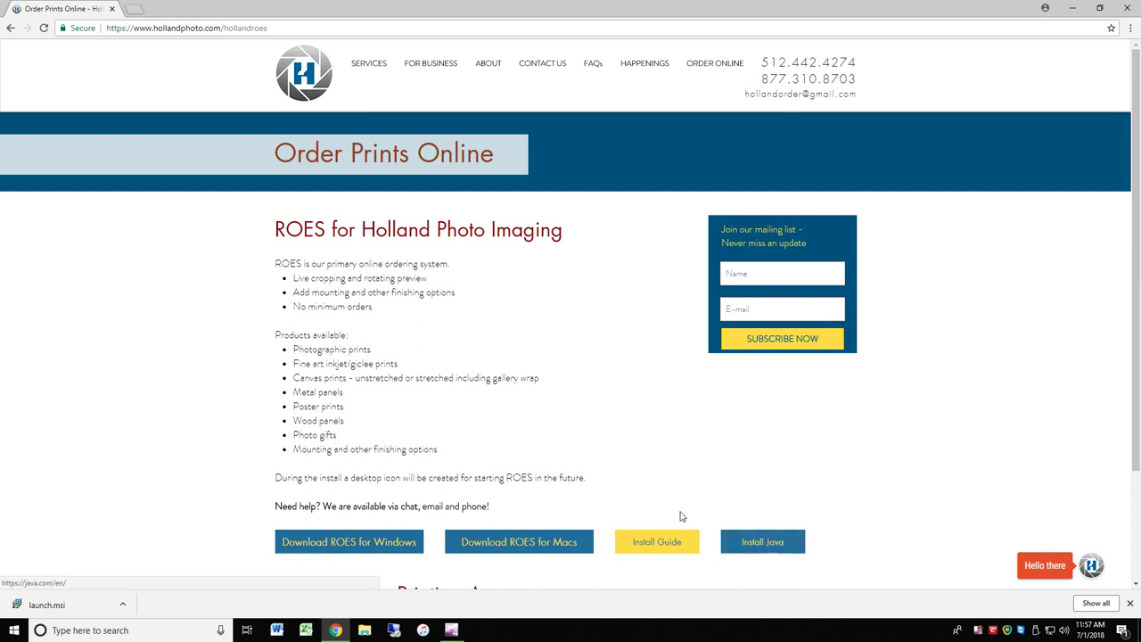
Show the actions menu for the downloaded launch.msi installer.
{"action": "left_click", "coordinate": [123, 606]}
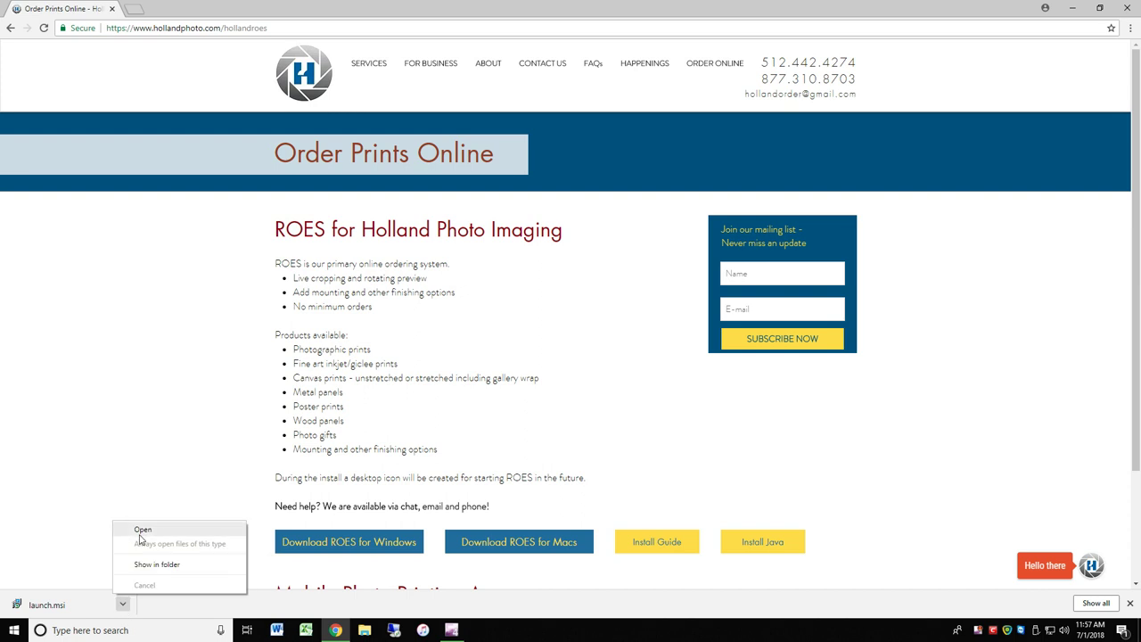
Run launch.msi and install ROES with the launch-on-finish option unchecked.
{"action": "left_click", "coordinate": [143, 531]}
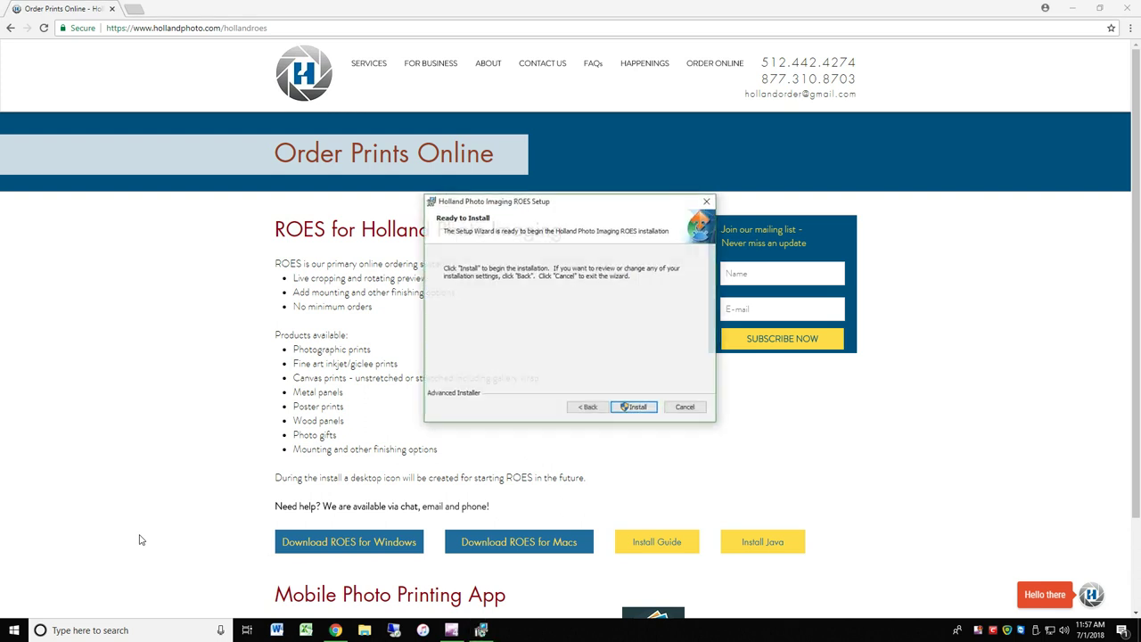
{"action": "left_click", "coordinate": [634, 407]}
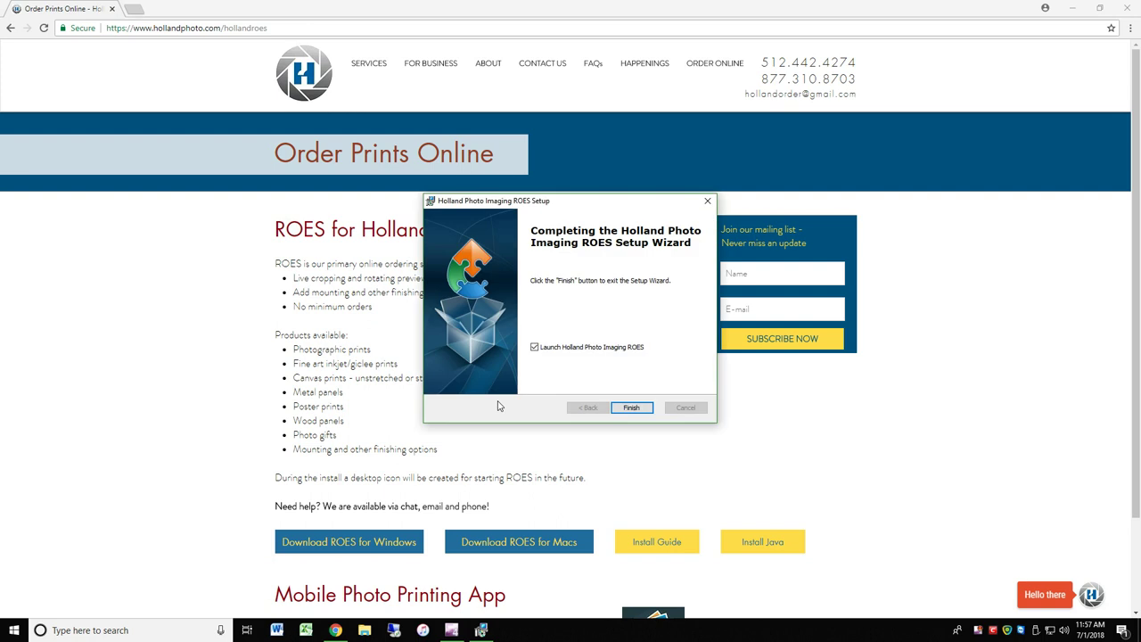
{"action": "left_click", "coordinate": [534, 347]}
{"action": "left_click", "coordinate": [630, 406]}
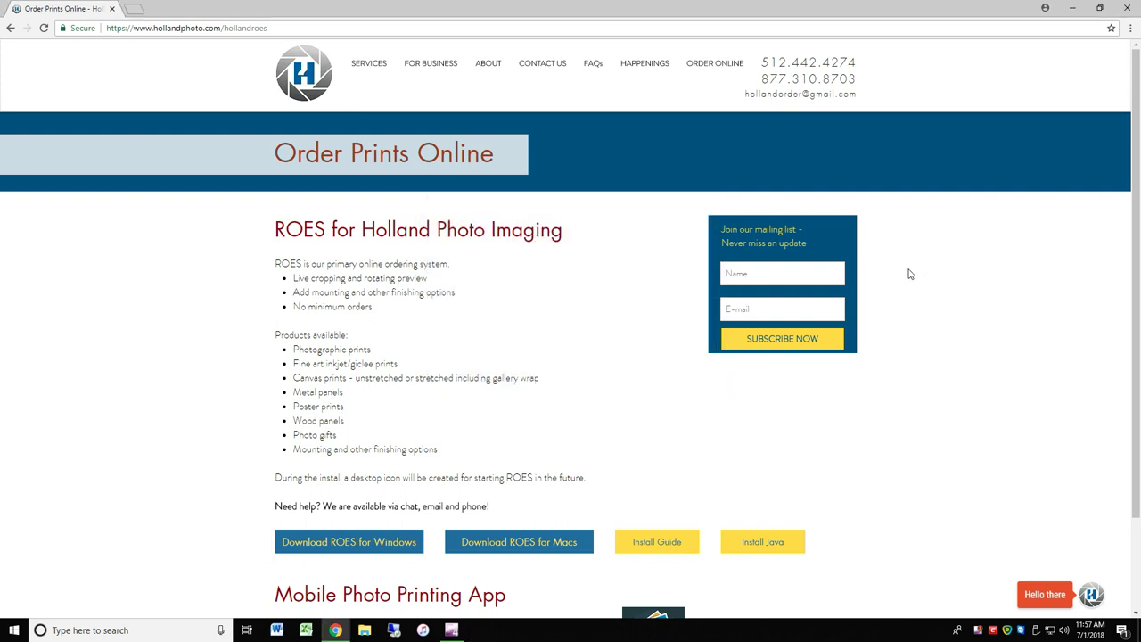
Minimize Chrome and start Holland Photo Imaging ROES from its desktop shortcut.
{"action": "left_click", "coordinate": [1072, 9]}
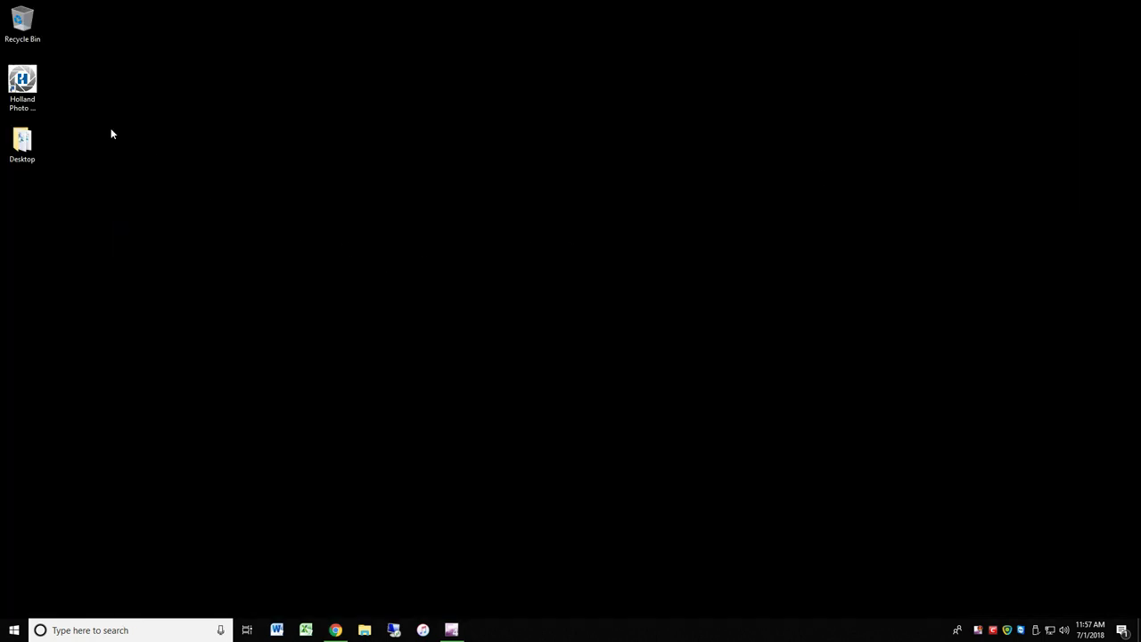
{"action": "left_click", "coordinate": [26, 90]}
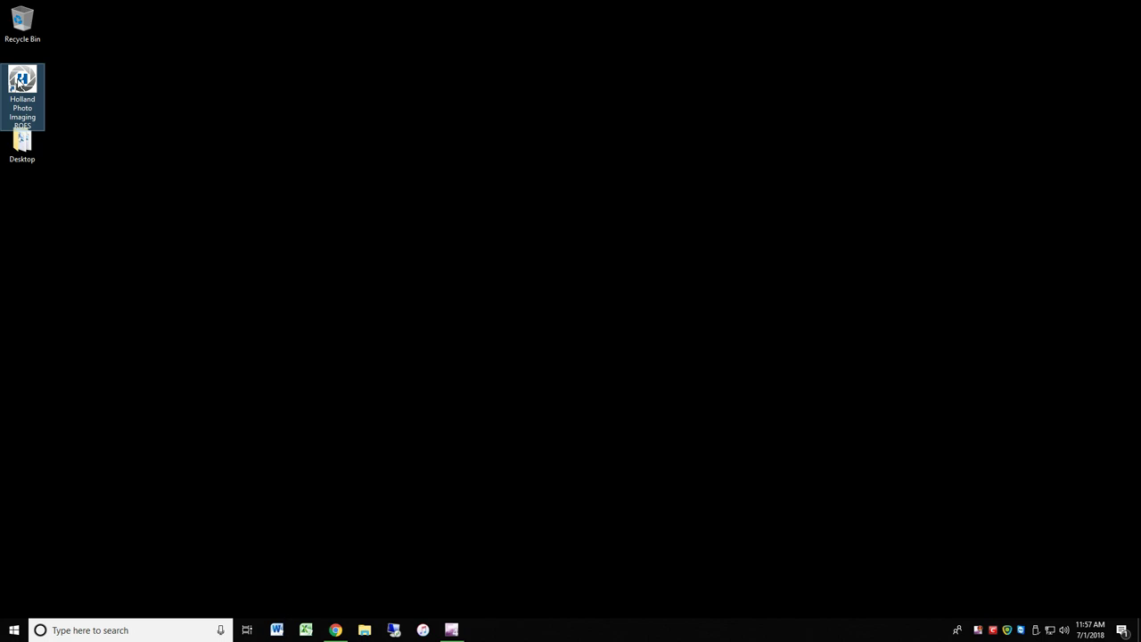
{"action": "double_click", "coordinate": [17, 83]}
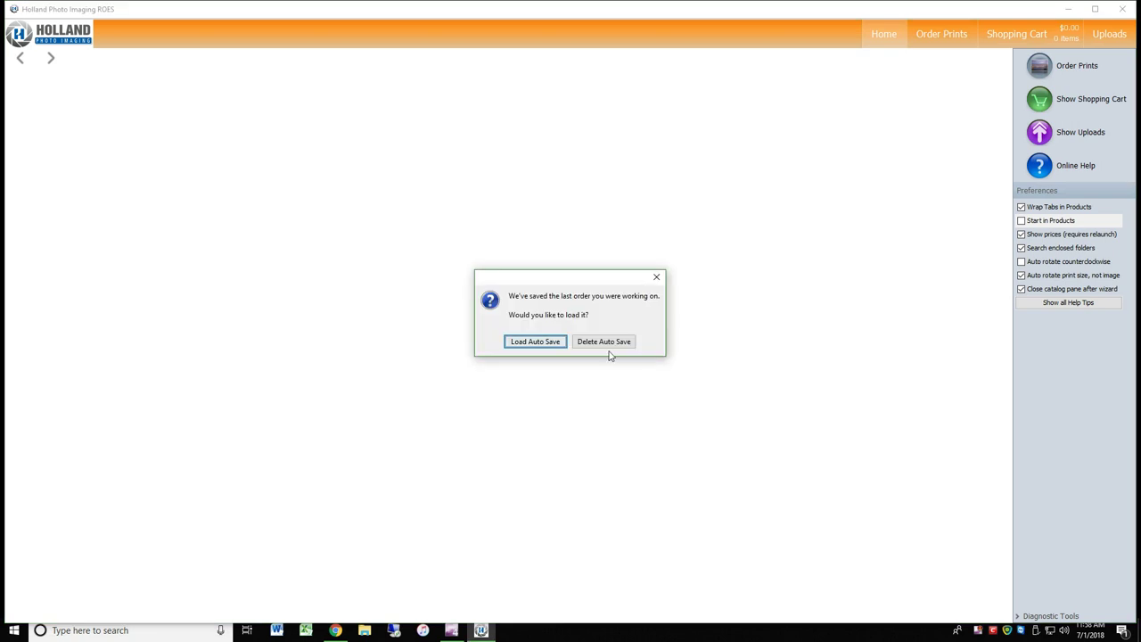
Delete the auto-saved order and start a new Photo Prints order.
{"action": "left_click", "coordinate": [609, 346]}
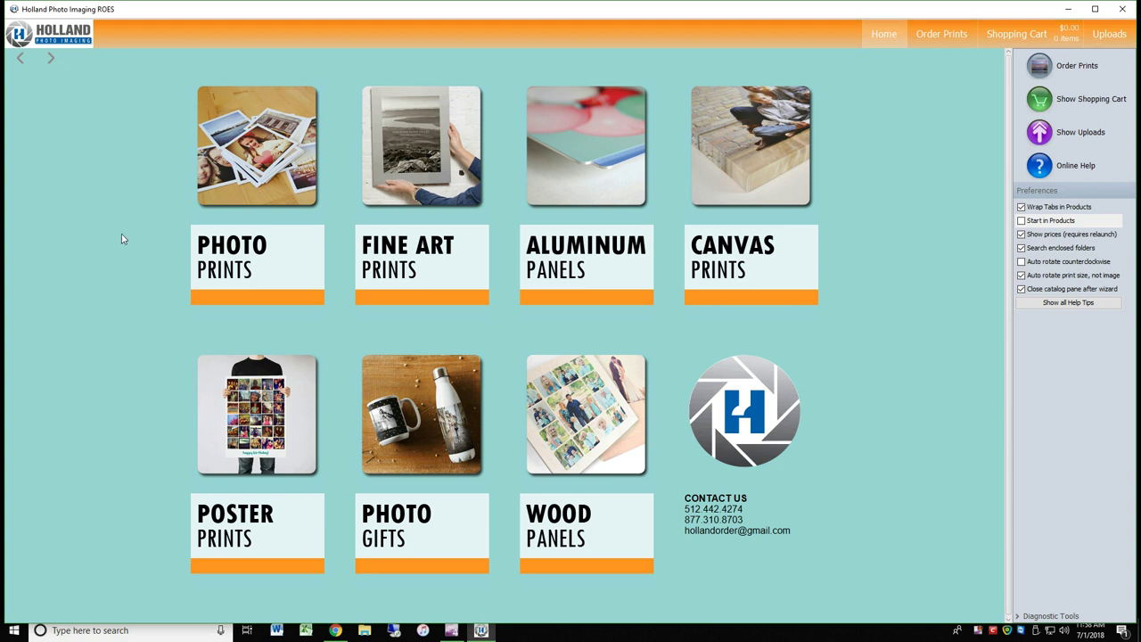
{"action": "left_click", "coordinate": [263, 162]}
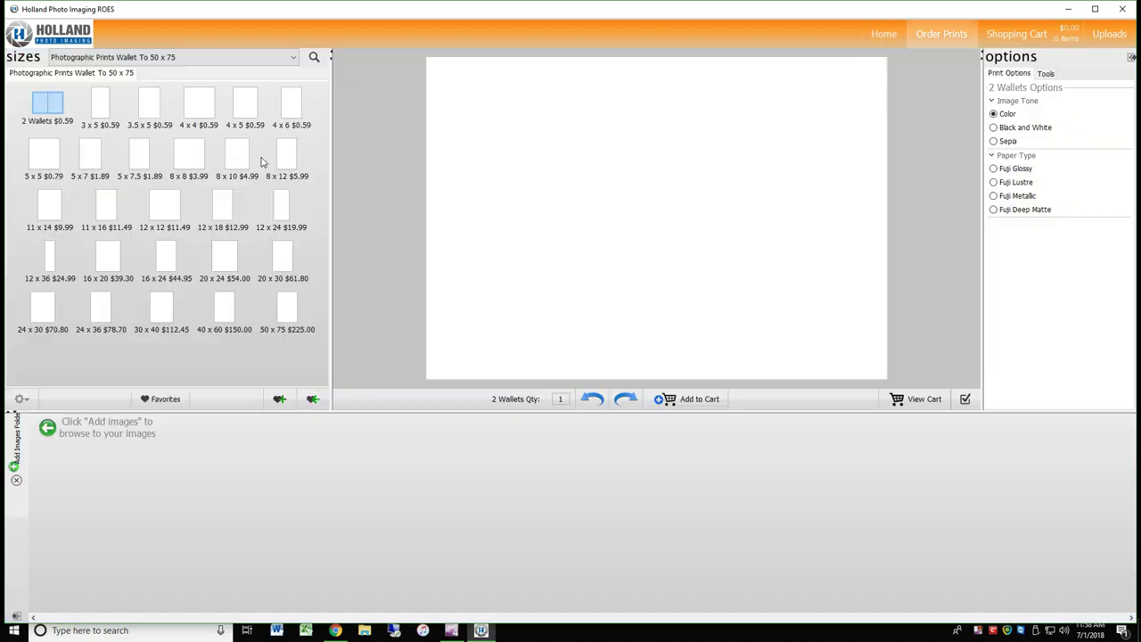
Choose the 5 x 7 ($1.89) print size and begin adding a folder of images.
{"action": "left_click", "coordinate": [89, 155]}
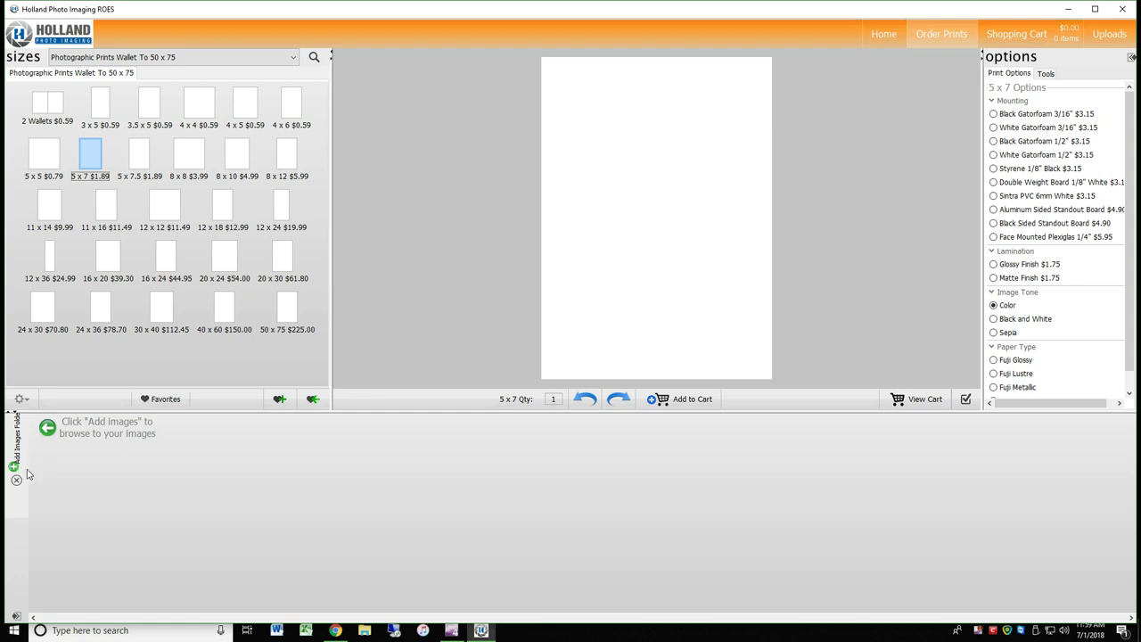
{"action": "left_click", "coordinate": [17, 463]}
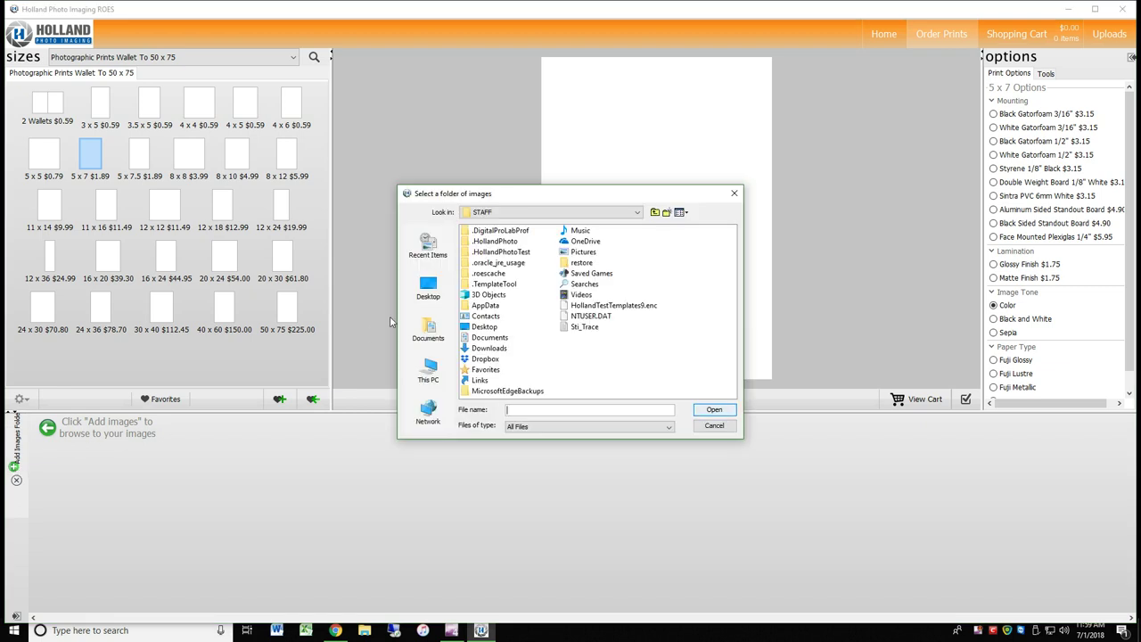
Load the George cat-photo folder from Pictures into the image strip.
{"action": "left_click", "coordinate": [428, 369]}
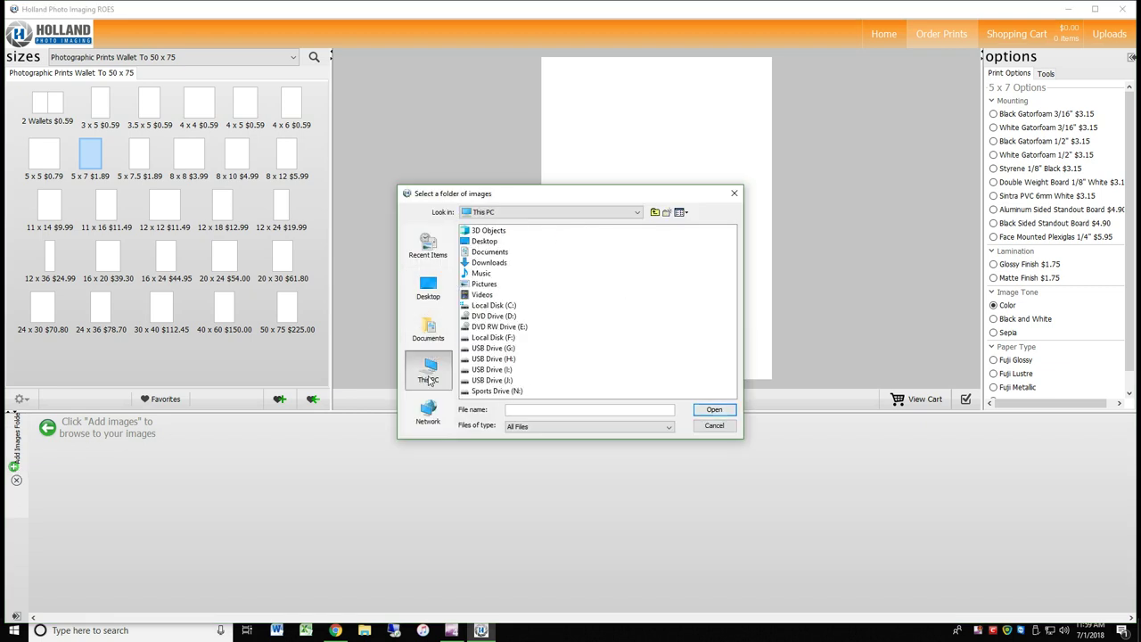
{"action": "double_click", "coordinate": [484, 284]}
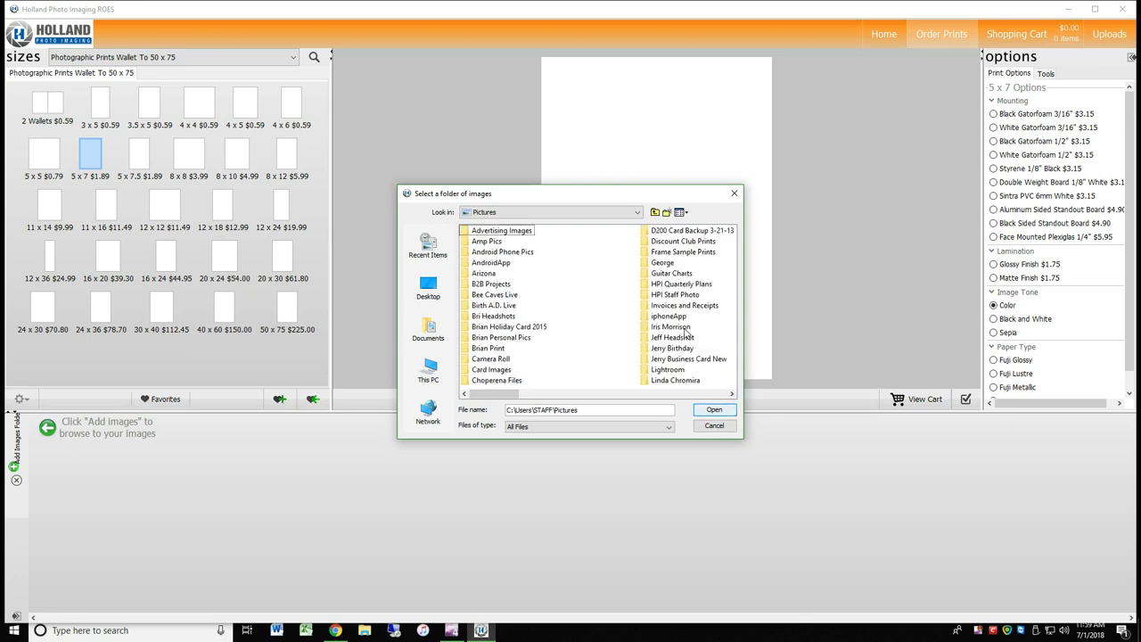
{"action": "left_click", "coordinate": [668, 263]}
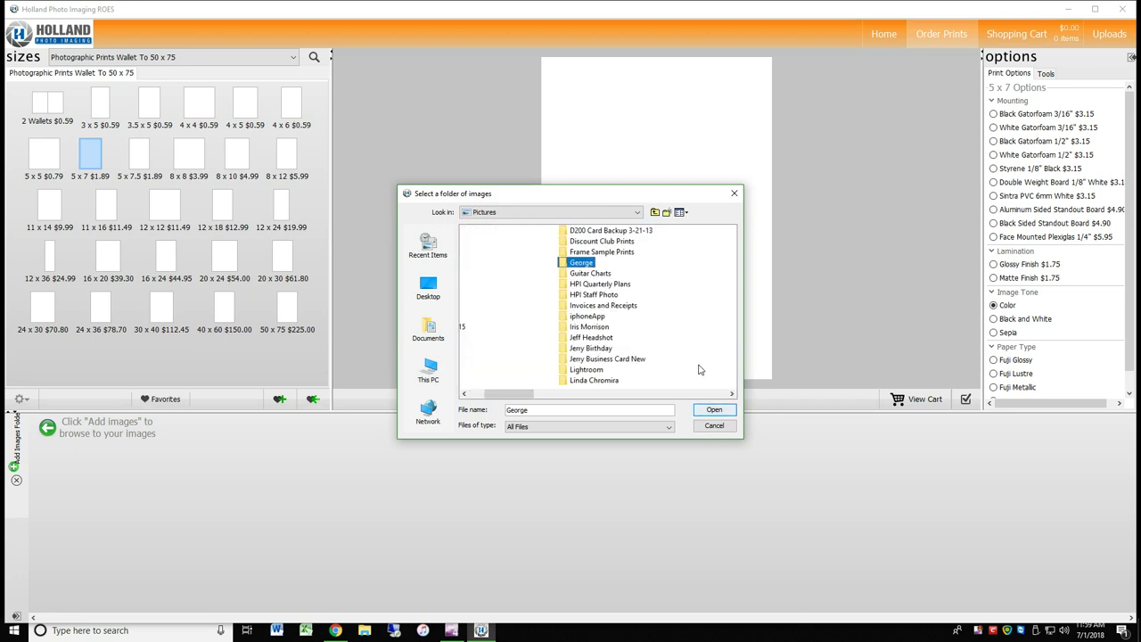
{"action": "left_click", "coordinate": [714, 410]}
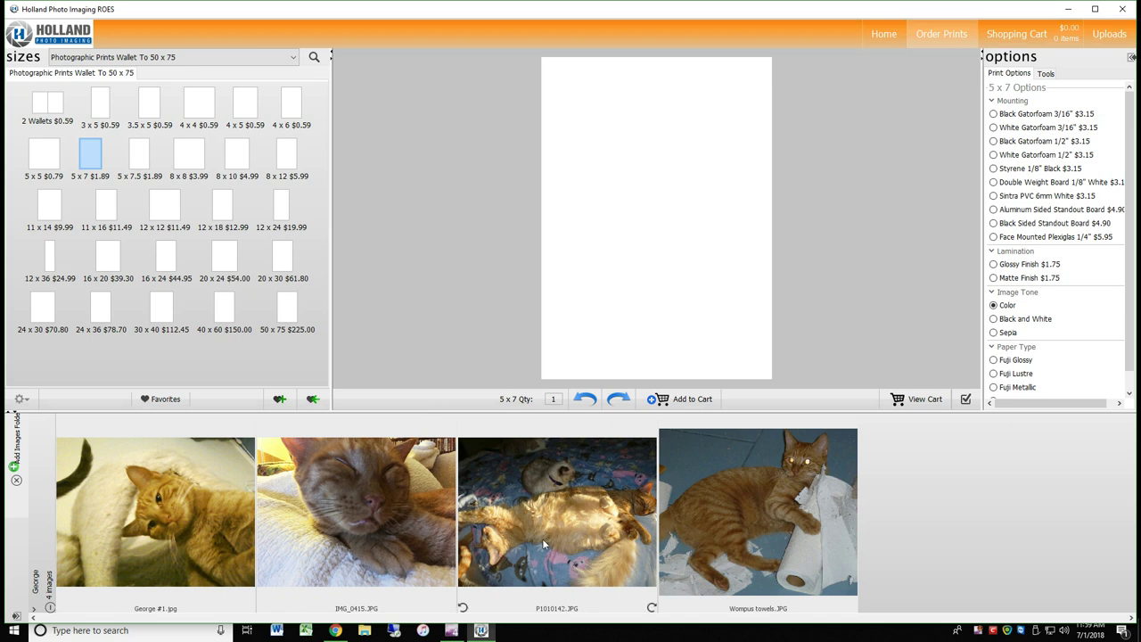
Place Wompus towels.JPG on the 5 x 7 print and nudge it lower in the crop.
{"action": "left_click", "coordinate": [771, 506]}
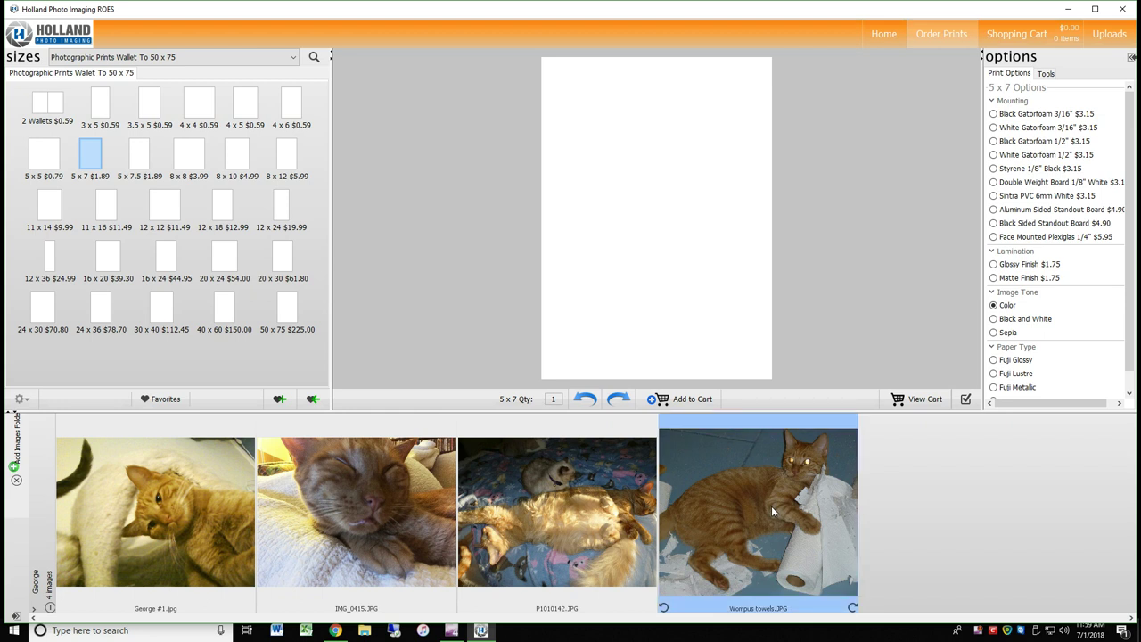
{"action": "left_click_drag", "start_coordinate": [771, 506], "coordinate": [654, 211]}
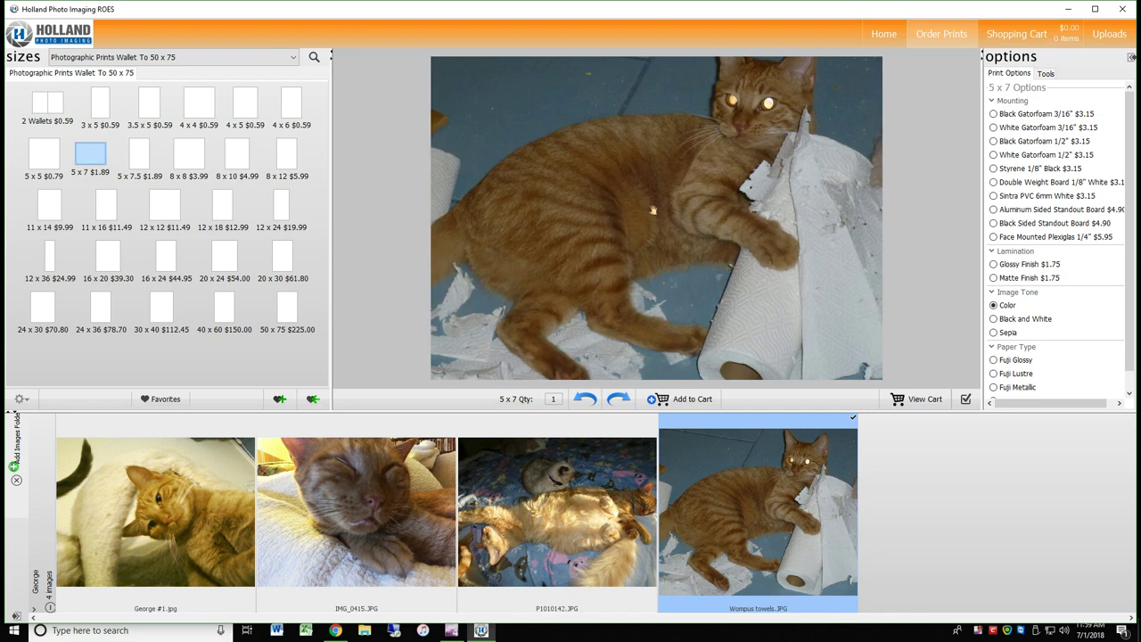
{"action": "mouse_move", "coordinate": [654, 211]}
{"action": "left_mouse_down"}
{"action": "mouse_move", "coordinate": [658, 278]}
{"action": "mouse_move", "coordinate": [647, 207]}
{"action": "mouse_move", "coordinate": [677, 319]}
{"action": "mouse_move", "coordinate": [665, 176]}
{"action": "mouse_move", "coordinate": [669, 213]}
{"action": "left_mouse_up"}
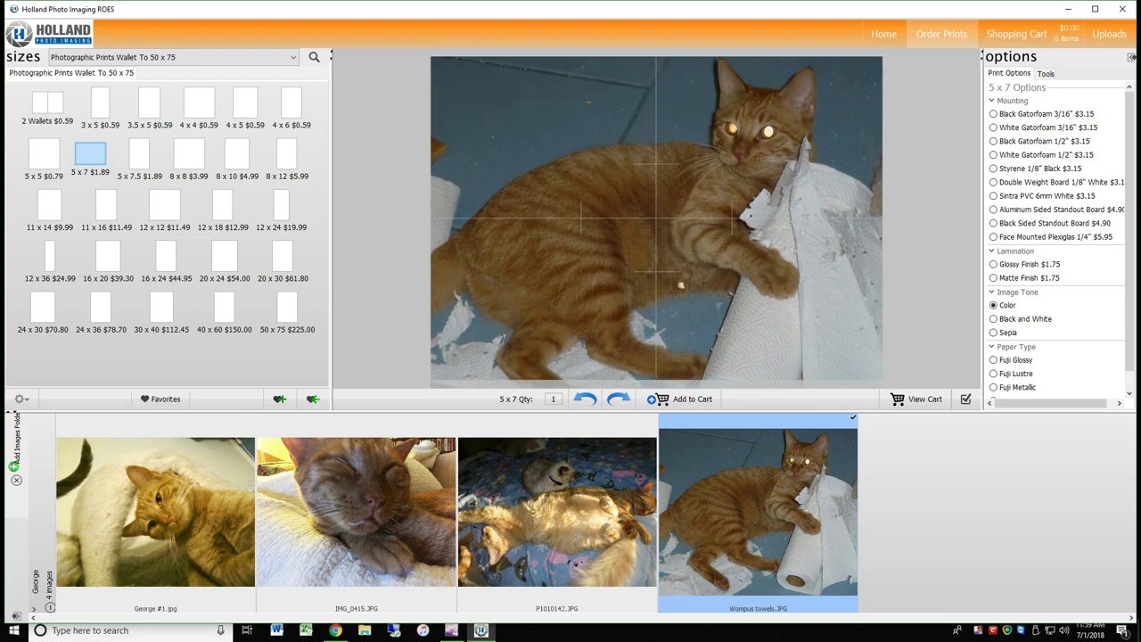
Try portrait orientation, then return to landscape and fine-tune the photo's position and zoom.
{"action": "left_click", "coordinate": [619, 400]}
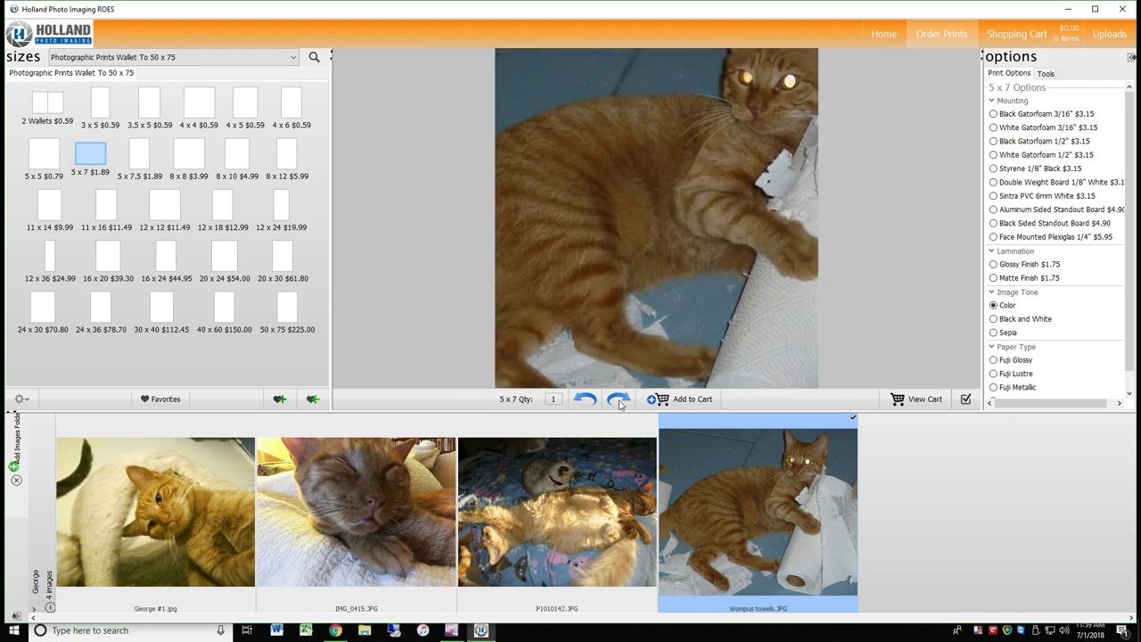
{"action": "mouse_move", "coordinate": [627, 267]}
{"action": "left_mouse_down"}
{"action": "mouse_move", "coordinate": [607, 261]}
{"action": "mouse_move", "coordinate": [610, 271]}
{"action": "left_mouse_up"}
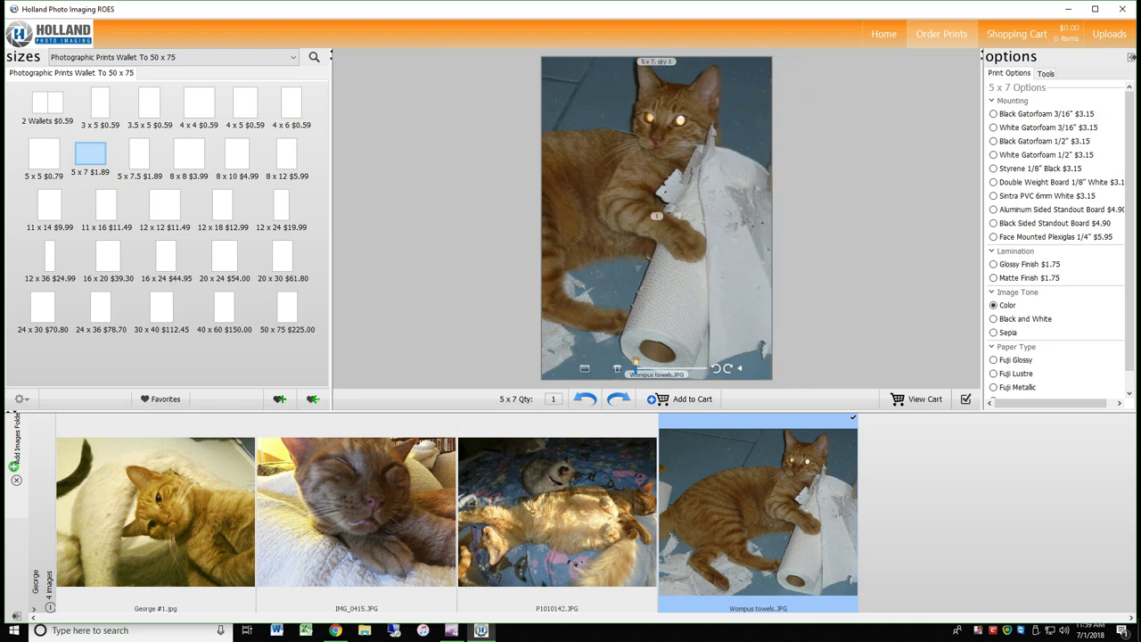
{"action": "mouse_move", "coordinate": [636, 368]}
{"action": "left_mouse_down"}
{"action": "mouse_move", "coordinate": [668, 368]}
{"action": "mouse_move", "coordinate": [632, 373]}
{"action": "left_mouse_up"}
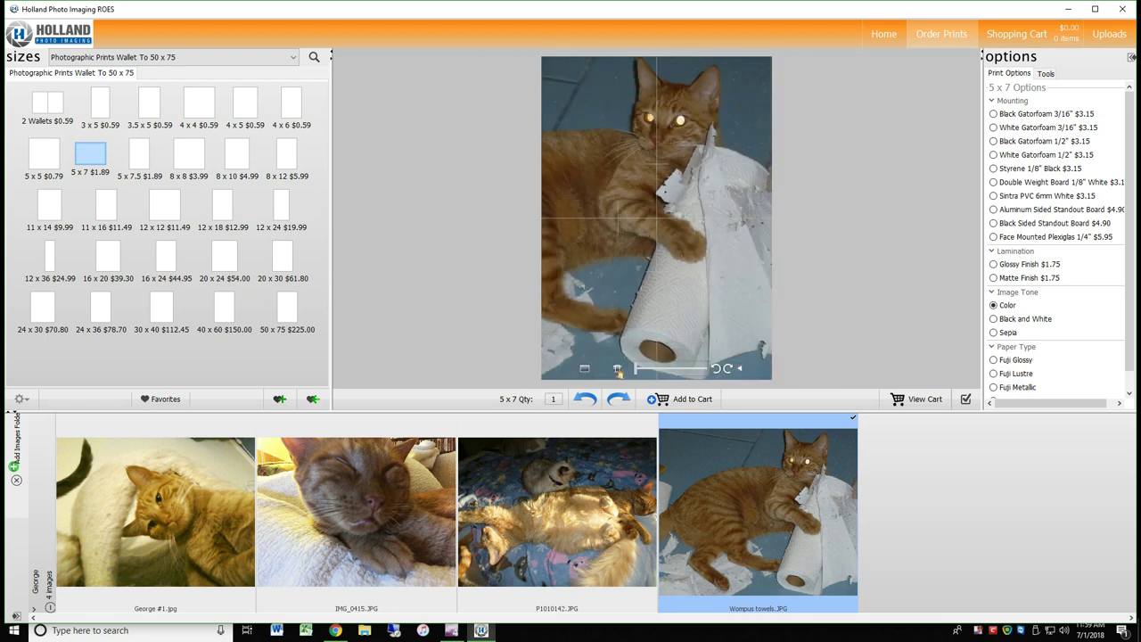
{"action": "left_click", "coordinate": [617, 369]}
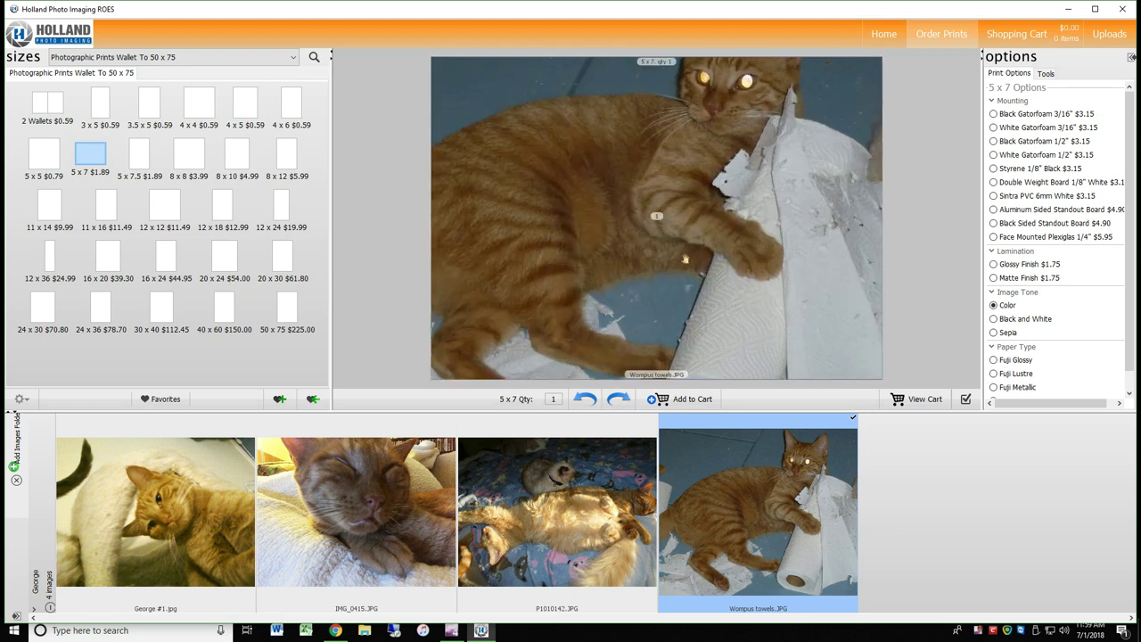
{"action": "left_click_drag", "start_coordinate": [685, 259], "coordinate": [693, 313]}
{"action": "left_click_drag", "start_coordinate": [638, 369], "coordinate": [627, 375]}
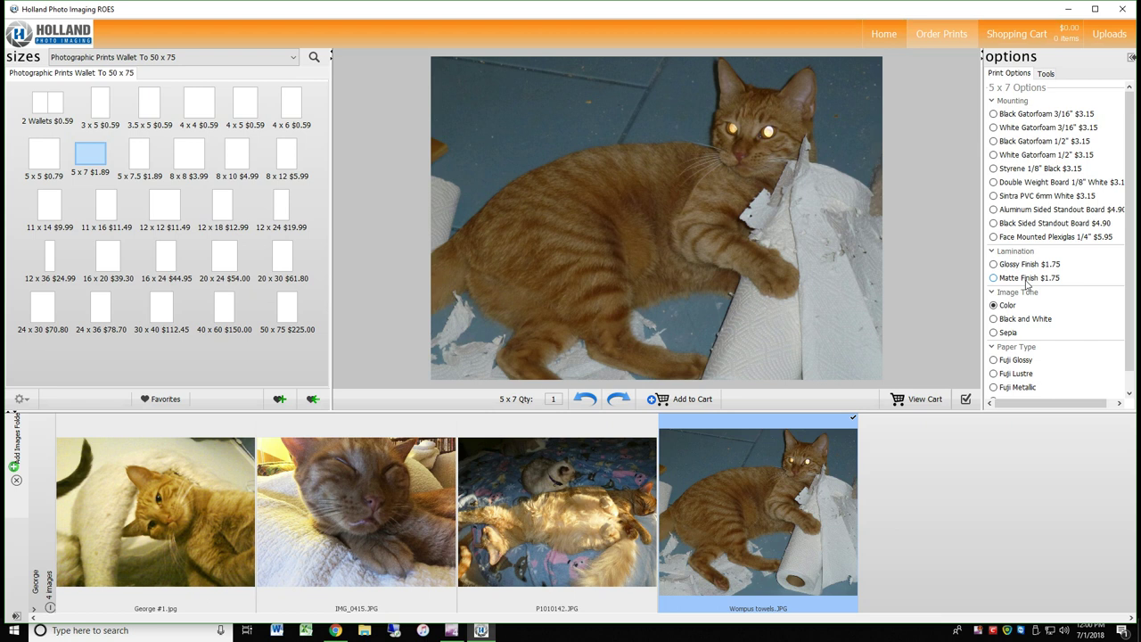
Preview black-and-white and sepia, then keep the print in full colour.
{"action": "left_click", "coordinate": [994, 321]}
{"action": "left_click", "coordinate": [994, 334]}
{"action": "left_click", "coordinate": [994, 306]}
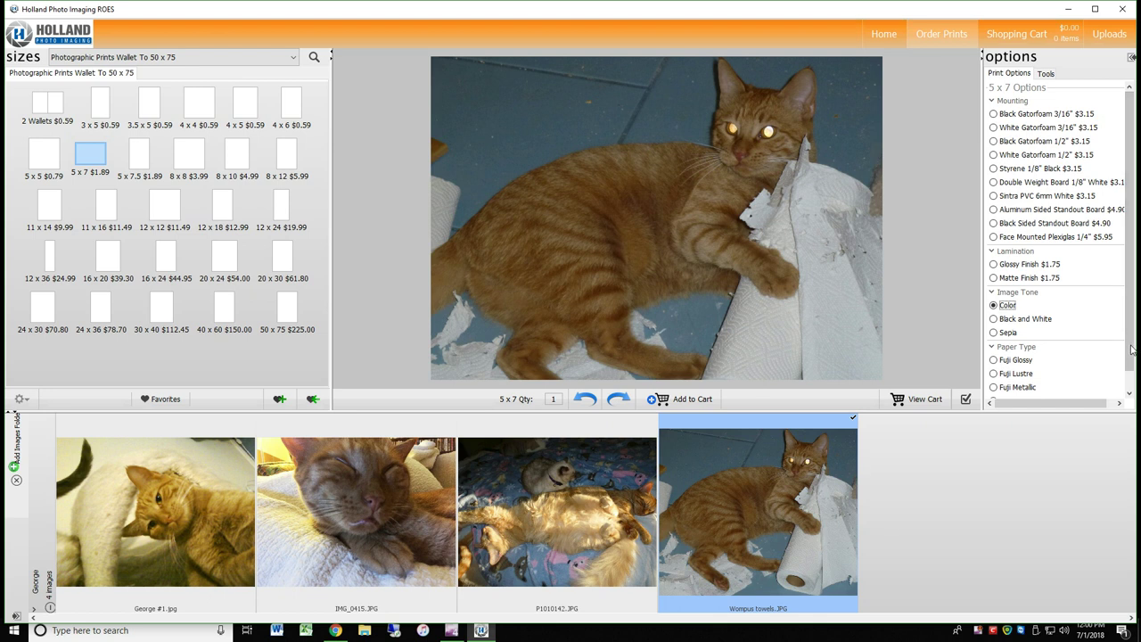
Choose Fuji Metallic paper with Styrene 1/8" Black mounting and add the print to the cart.
{"action": "scroll", "coordinate": [1132, 357], "scroll_direction": "down", "scroll_amount": 1}
{"action": "left_click", "coordinate": [994, 368]}
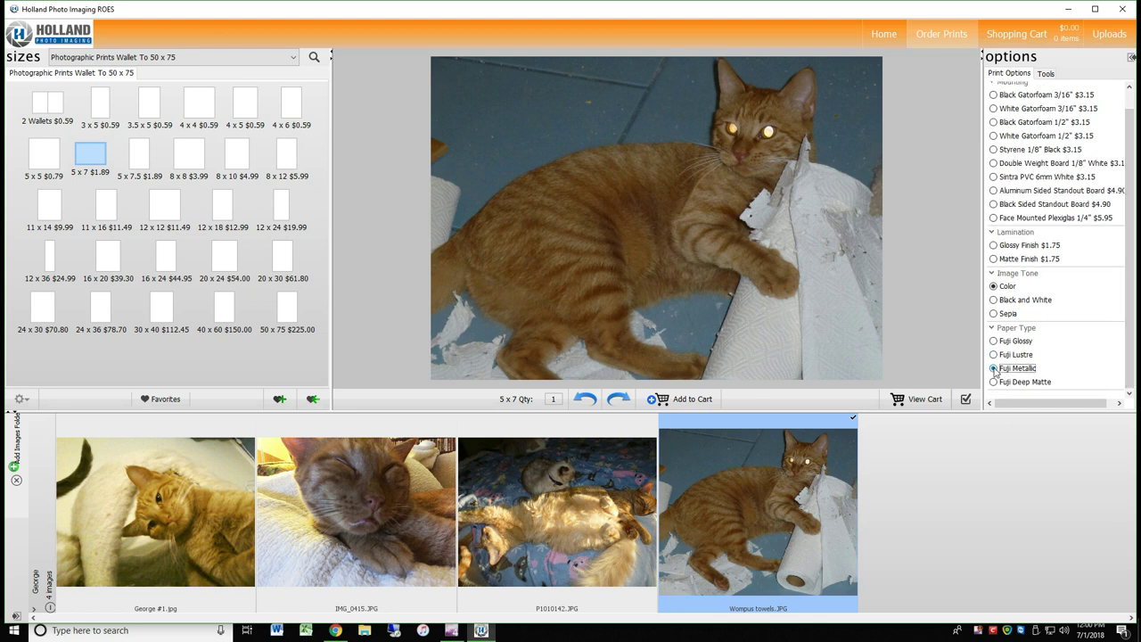
{"action": "left_click", "coordinate": [994, 150]}
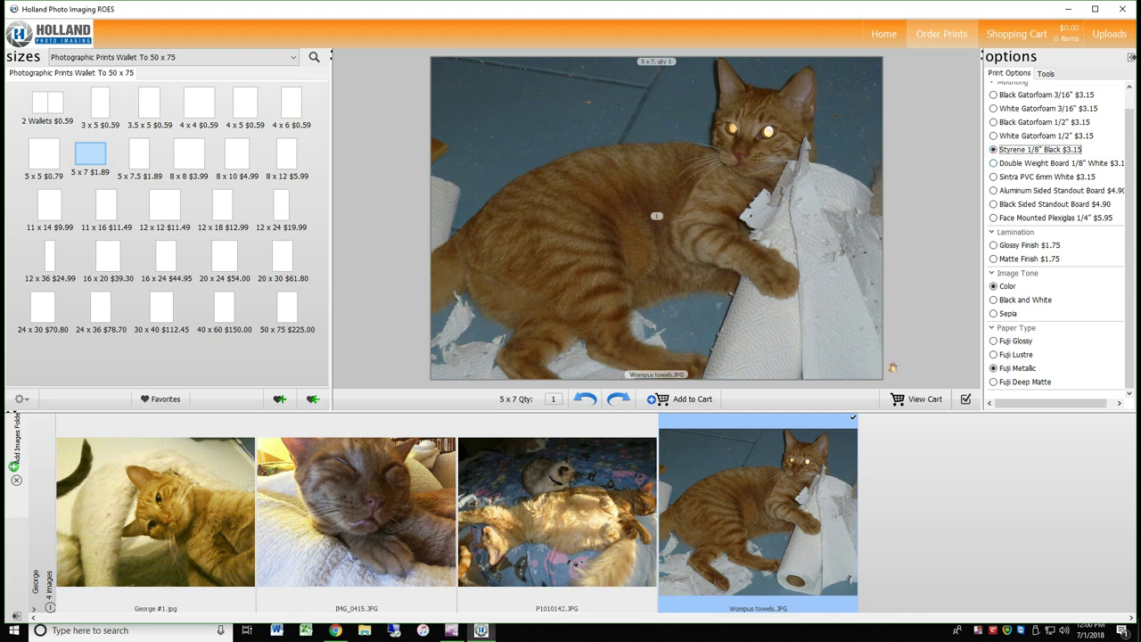
{"action": "left_click", "coordinate": [685, 402]}
{"action": "left_click", "coordinate": [930, 402]}
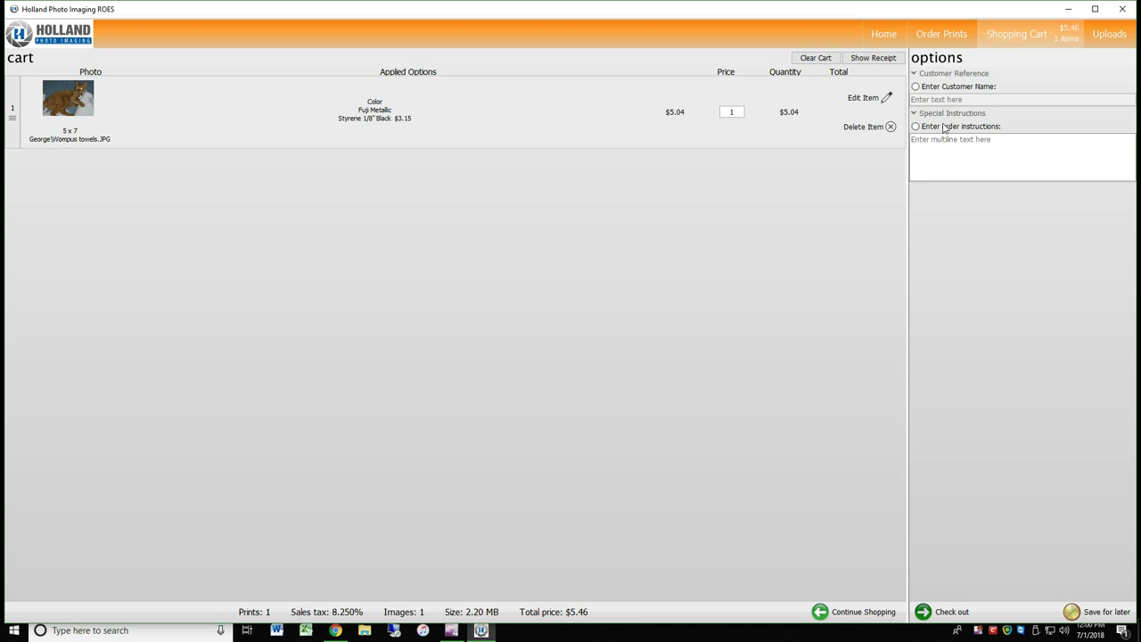
Enable order instructions and enter "Make it look nice!".
{"action": "left_click", "coordinate": [915, 127]}
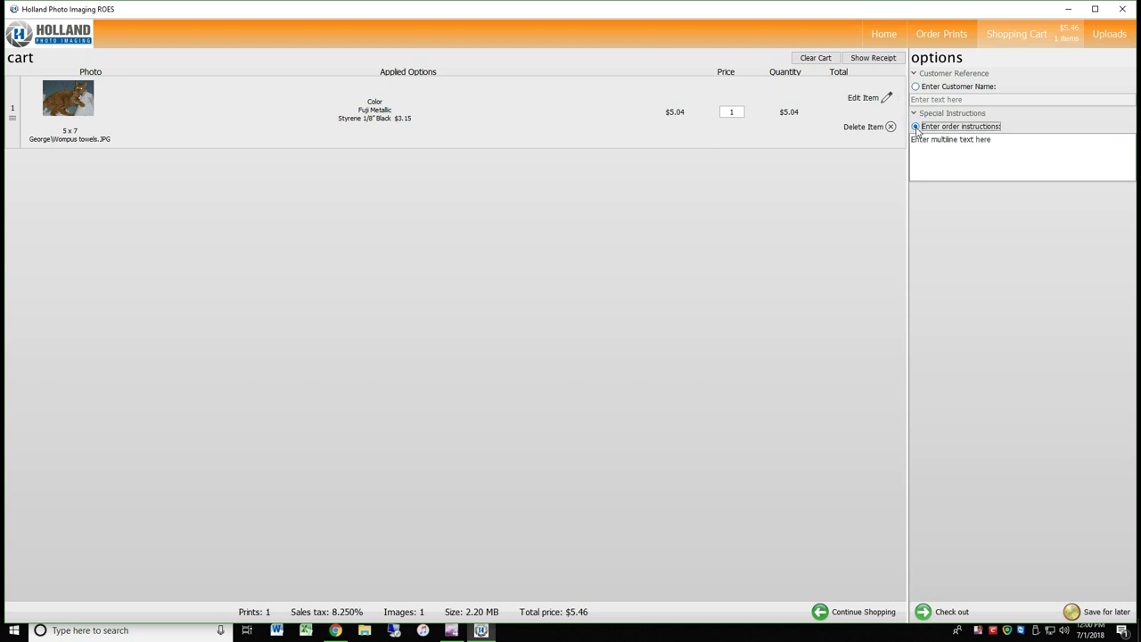
{"action": "left_click", "coordinate": [918, 139]}
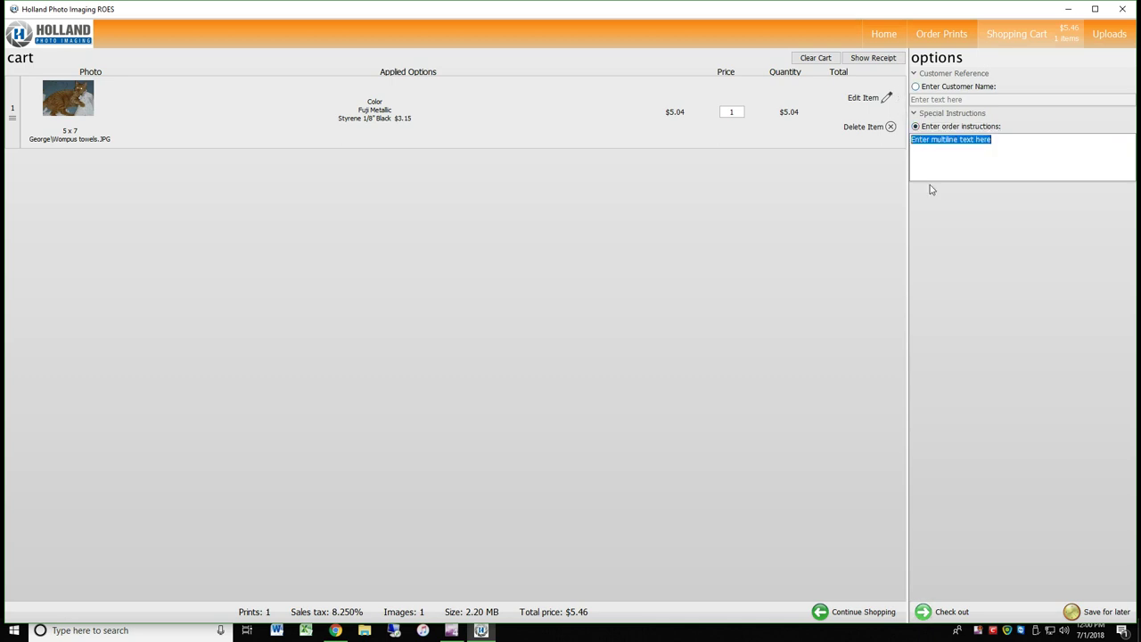
{"action": "type", "text": "Make it lo"}
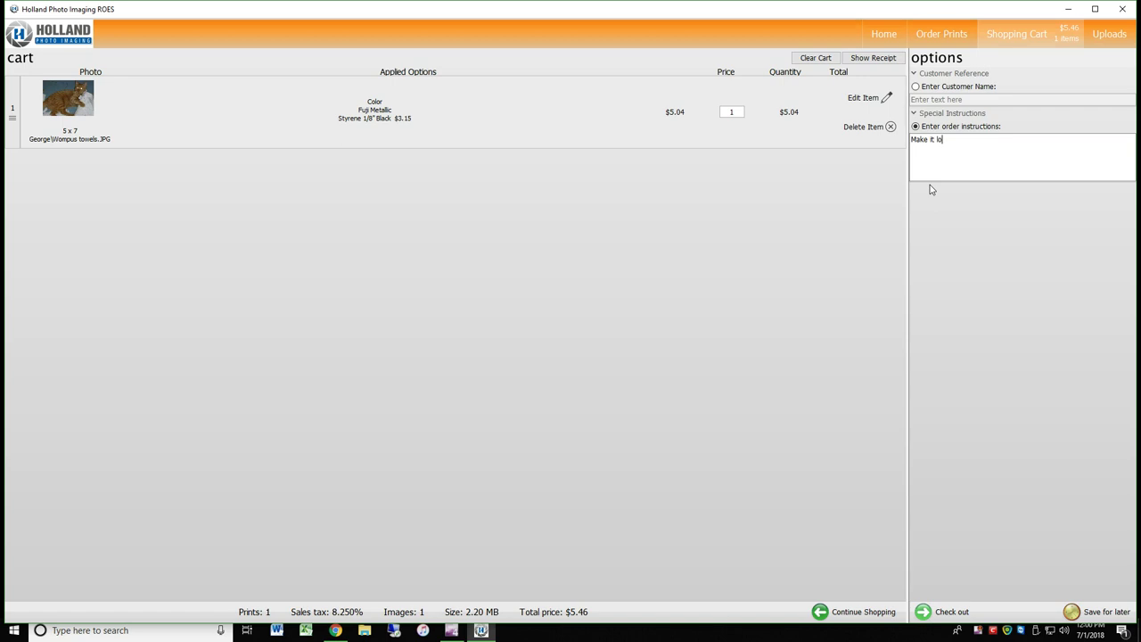
{"action": "type", "text": "ok nice!"}
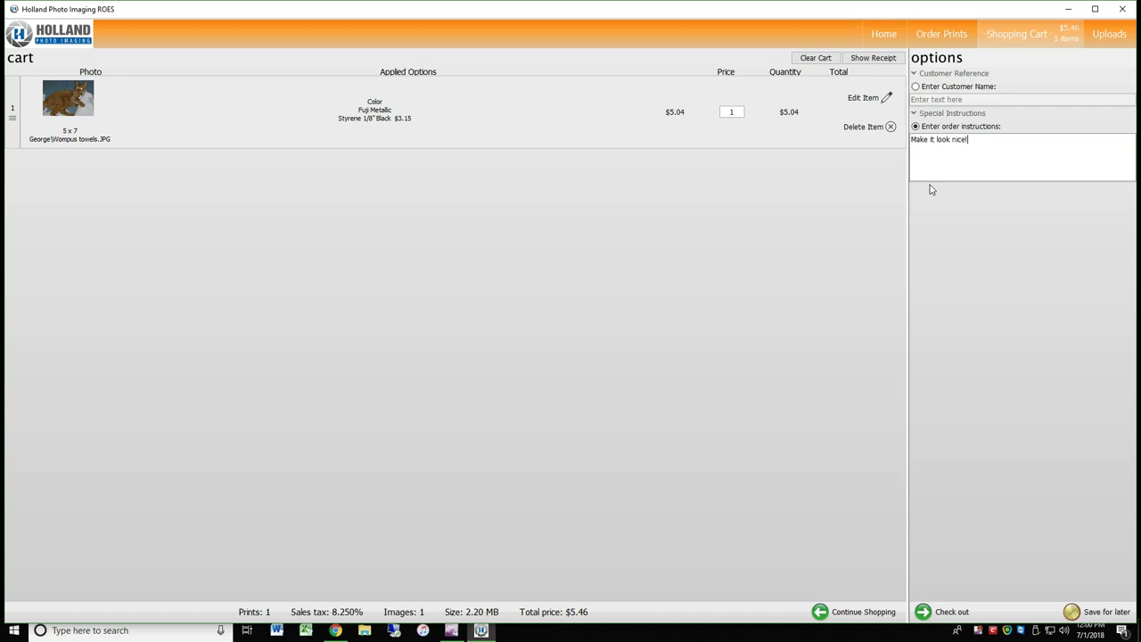